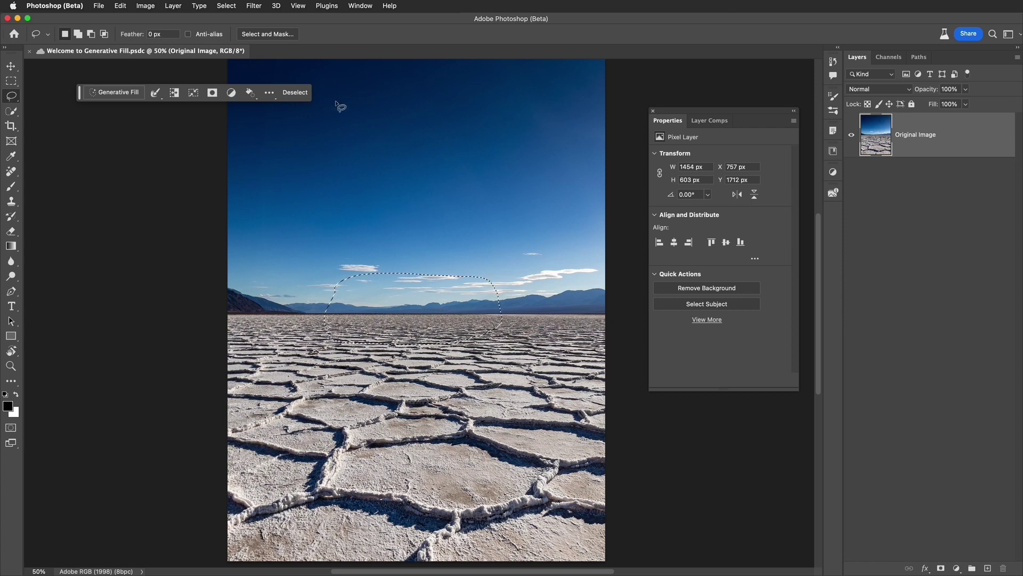
left_click(270, 93)
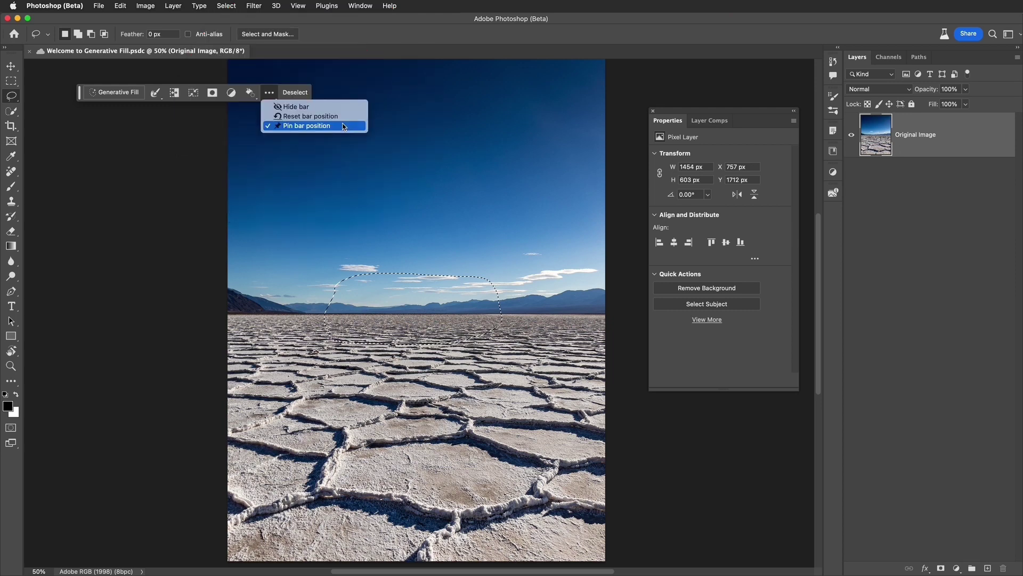
left_click(241, 84)
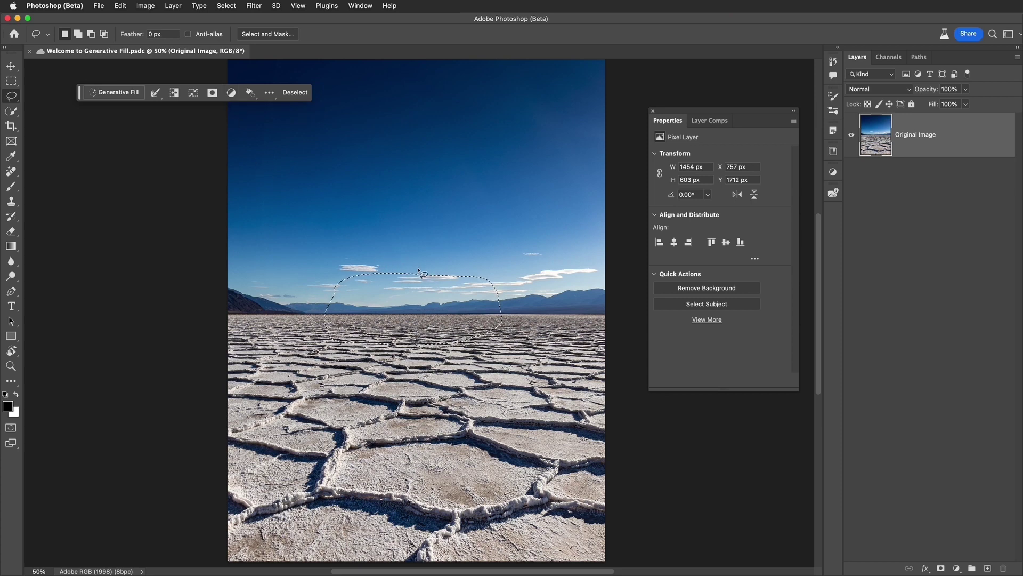
- Generate a car at the horizon selection with the prompt 'Classic car from the 50's'
left_click(111, 95)
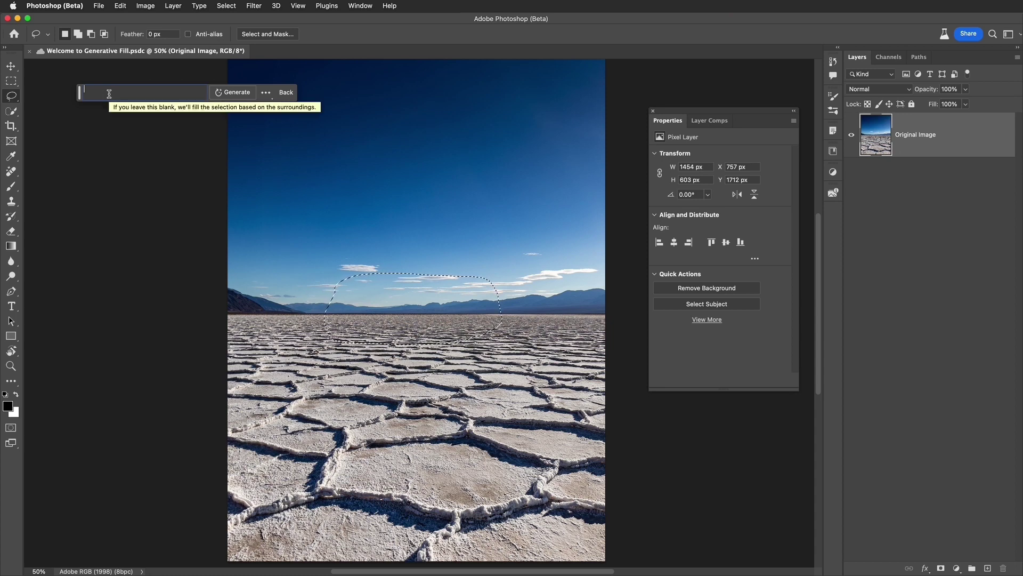
type("Classic car f")
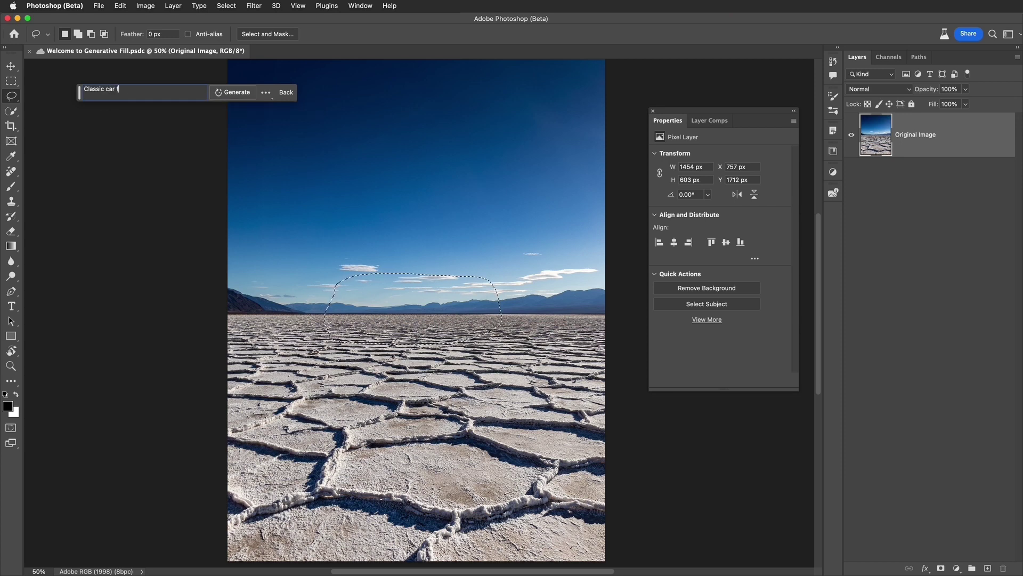
type("rom the 50")
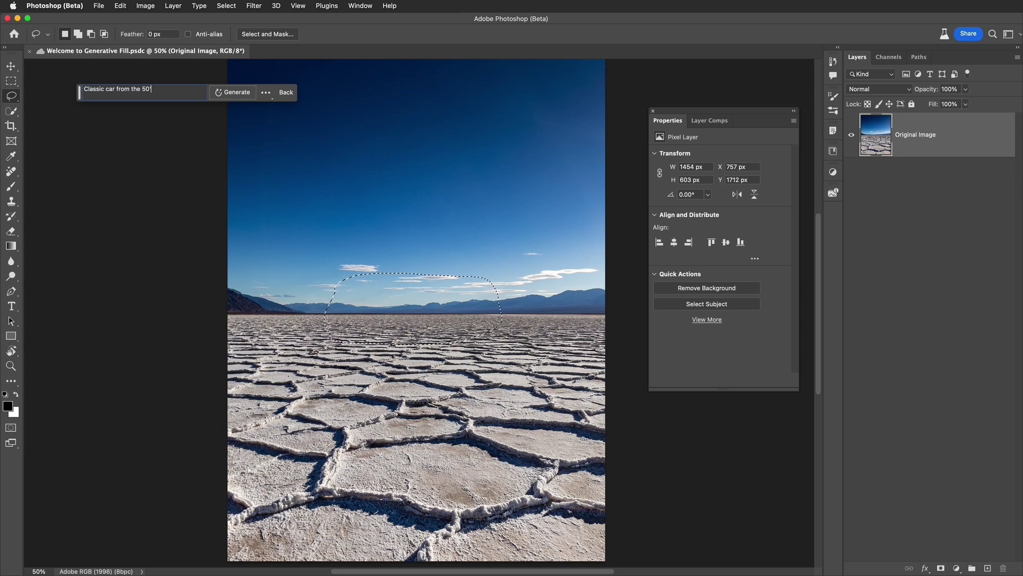
type("'s")
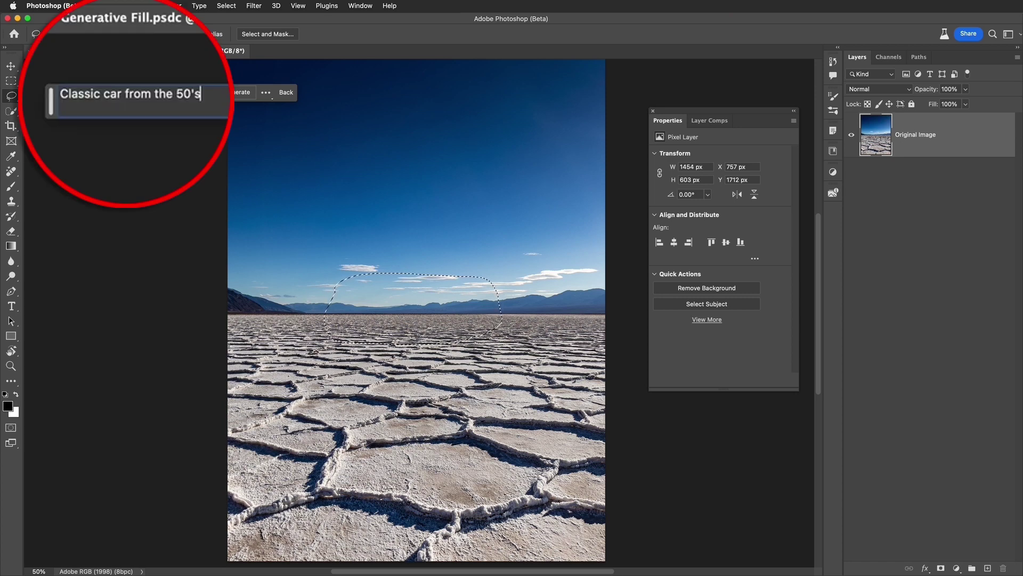
left_click(218, 94)
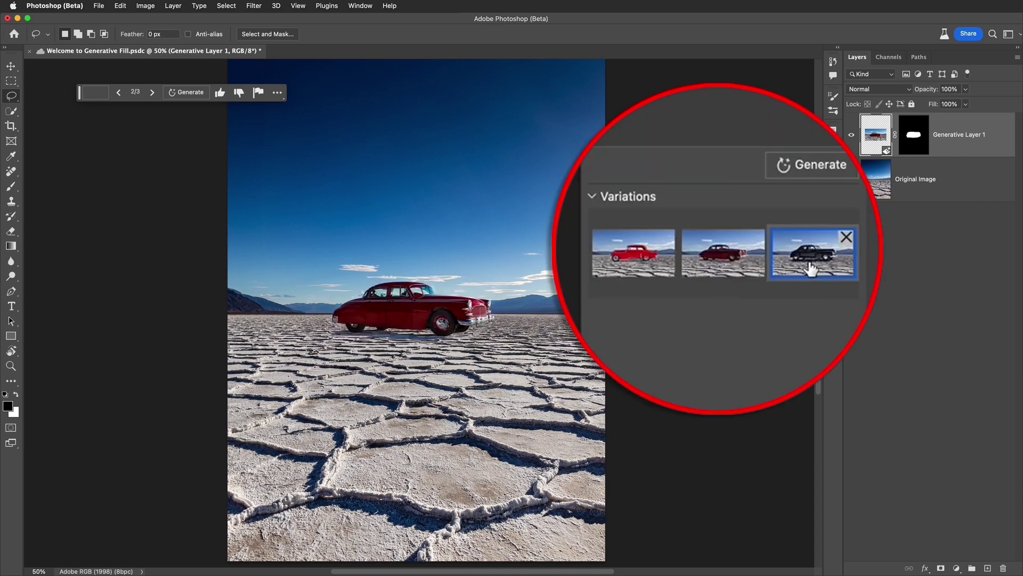
- Choose the third variation, the black classic sedan, for the generated car
left_click(810, 268)
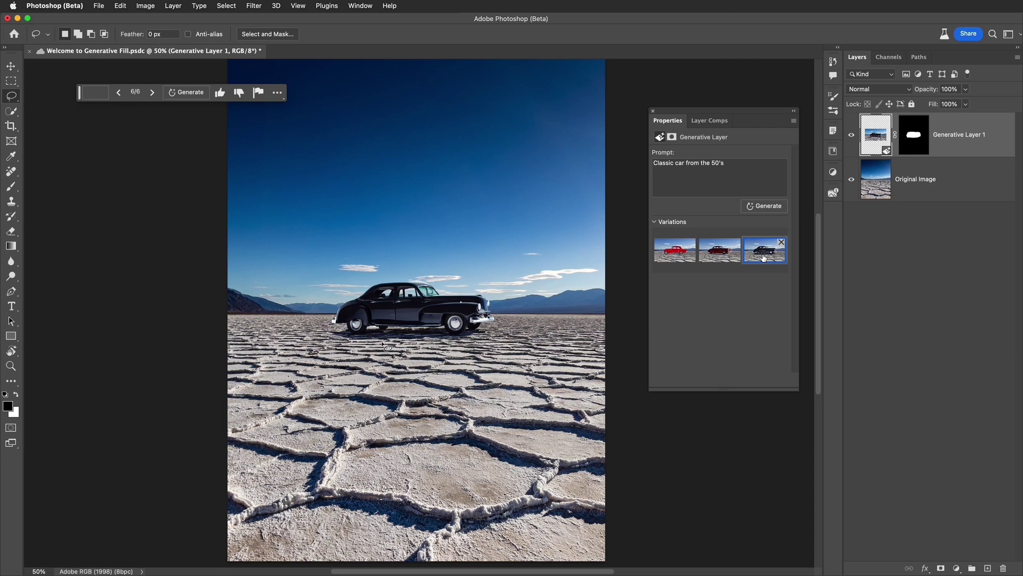
- Lasso the area below the car and generate 'Reflection pool fill with blue water' there
left_click(364, 342)
mouse_move(363, 343)
left_mouse_down()
mouse_move(285, 343)
mouse_move(252, 384)
mouse_move(249, 442)
mouse_move(277, 500)
mouse_move(305, 514)
mouse_move(507, 532)
mouse_move(547, 483)
mouse_move(583, 391)
mouse_move(594, 362)
left_mouse_up()
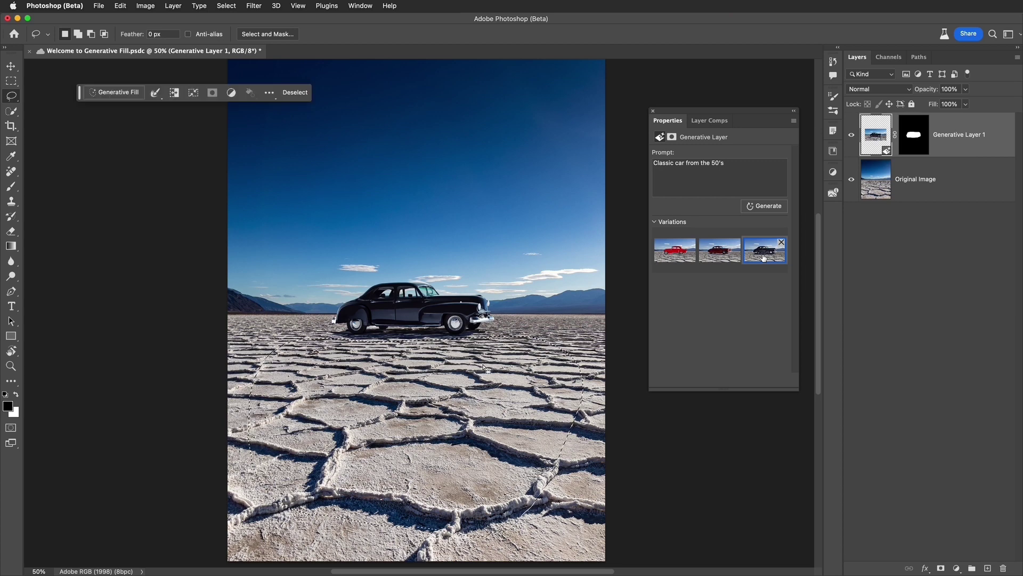
left_click(118, 93)
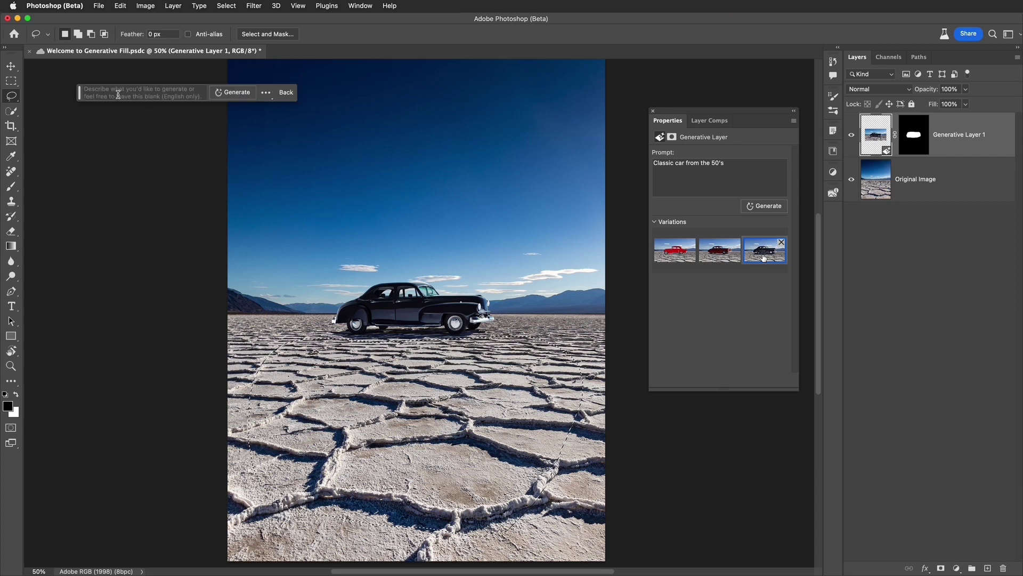
type("Re")
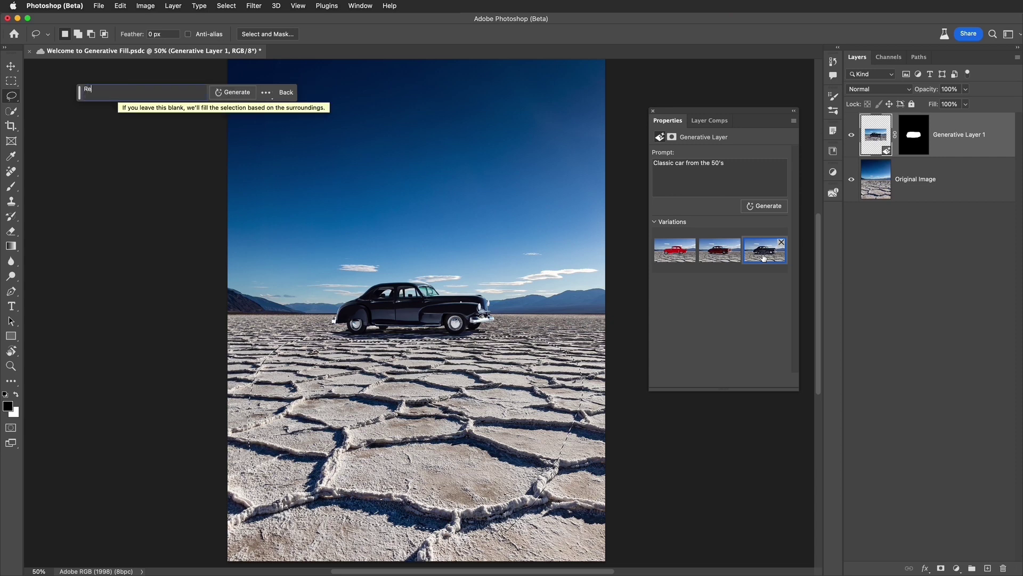
type("flection pool fill")
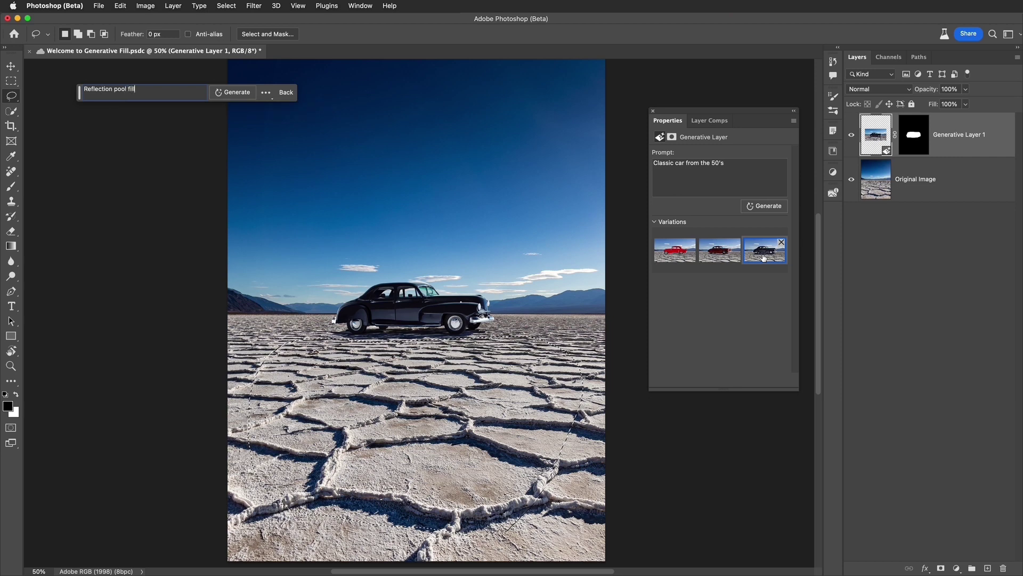
type(" with blue water")
left_click(233, 94)
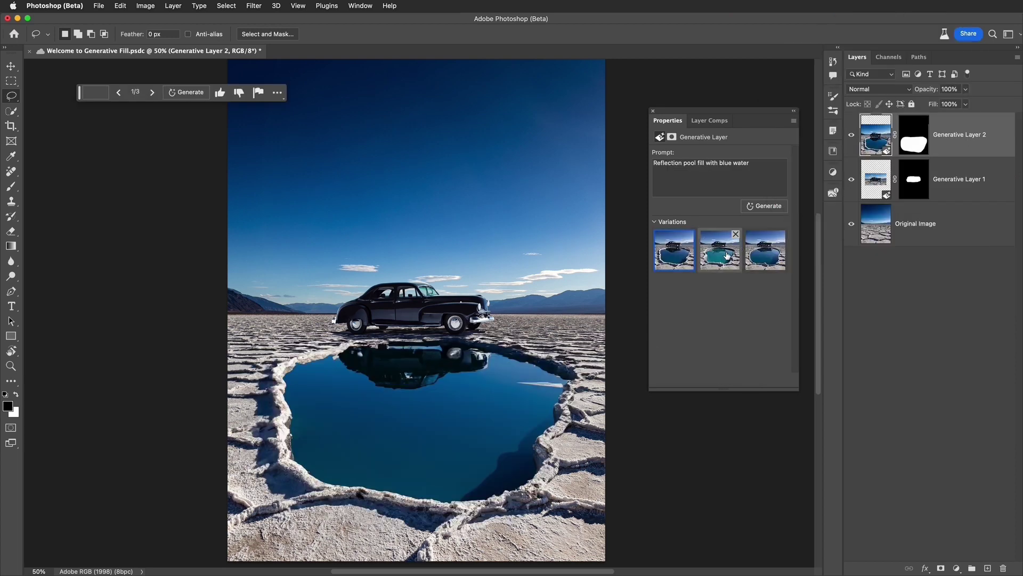
- Compare the teal and deep blue pool variations, then return to the first one
left_click(728, 256)
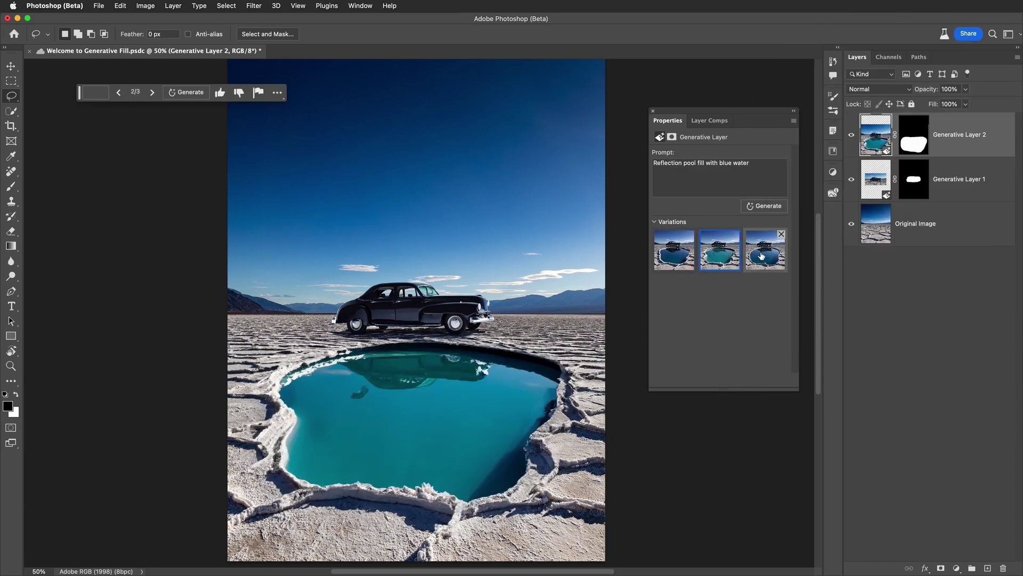
left_click(762, 255)
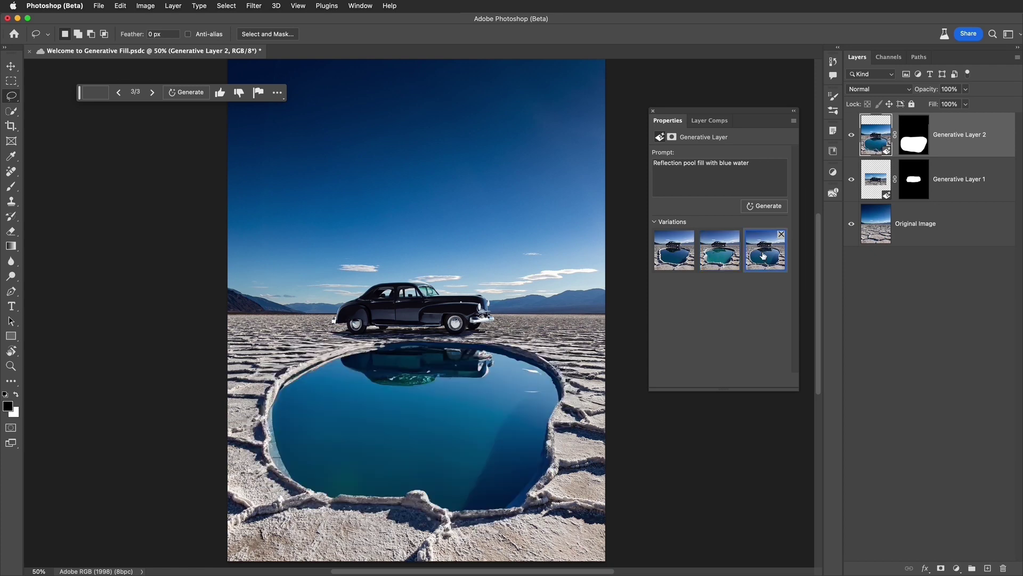
left_click(684, 258)
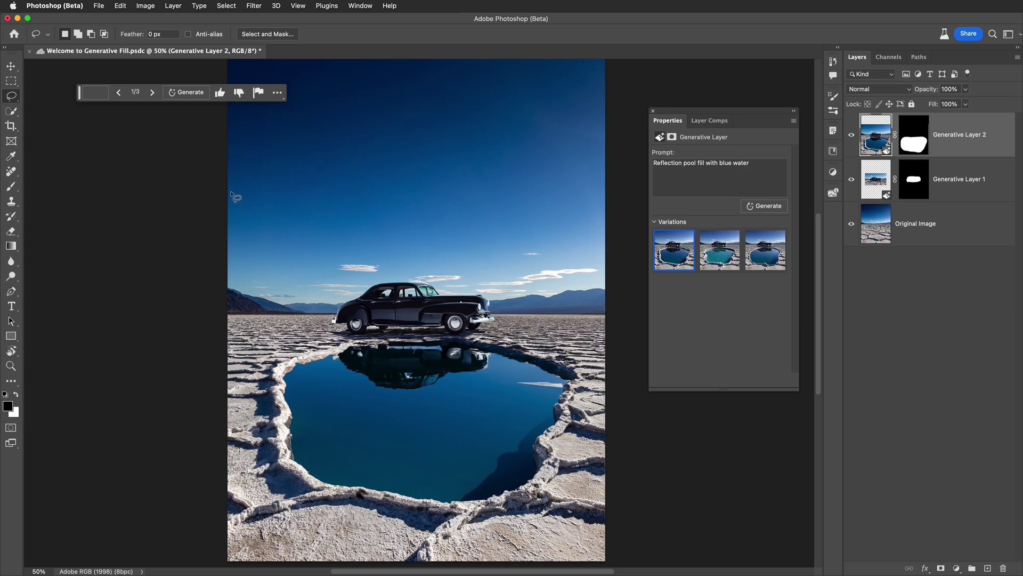
- Lasso the upper-left sky and generate a cloud there with the prompt 'Cloud'
mouse_move(228, 193)
left_mouse_down()
mouse_move(347, 175)
mouse_move(365, 151)
mouse_move(348, 124)
left_mouse_up()
left_click_drag(302, 121, 219, 122)
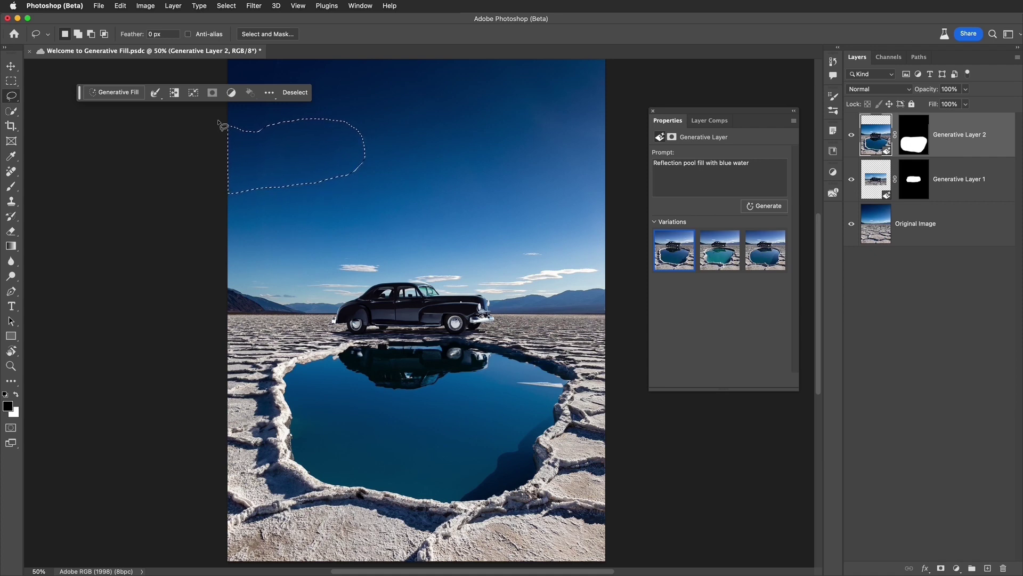
left_click(118, 92)
left_click(119, 91)
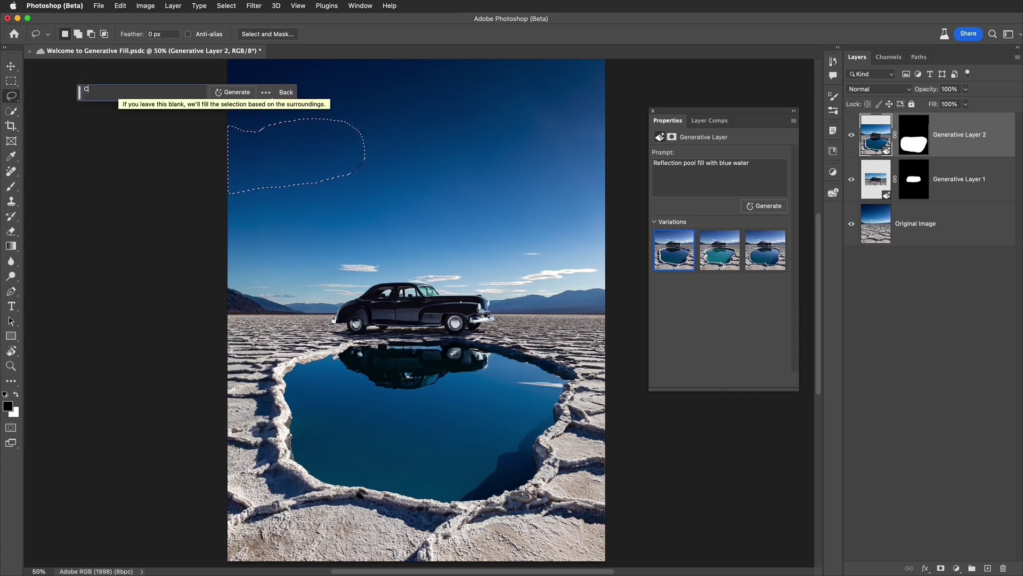
type("Cloud")
left_click(230, 92)
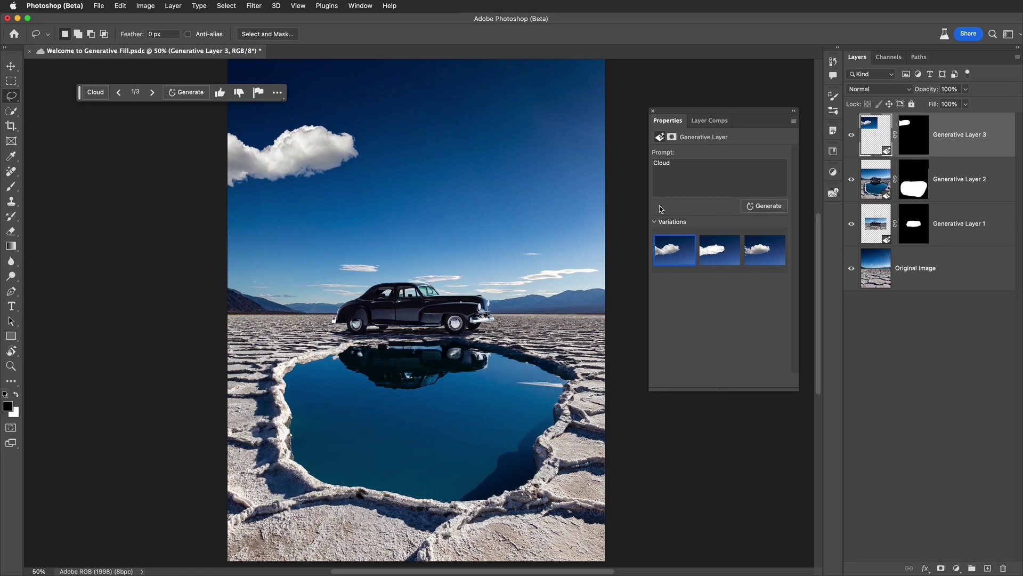
- Zoom out and drag the Crop tool's sides outward to widen the canvas into a panorama
left_click(10, 126)
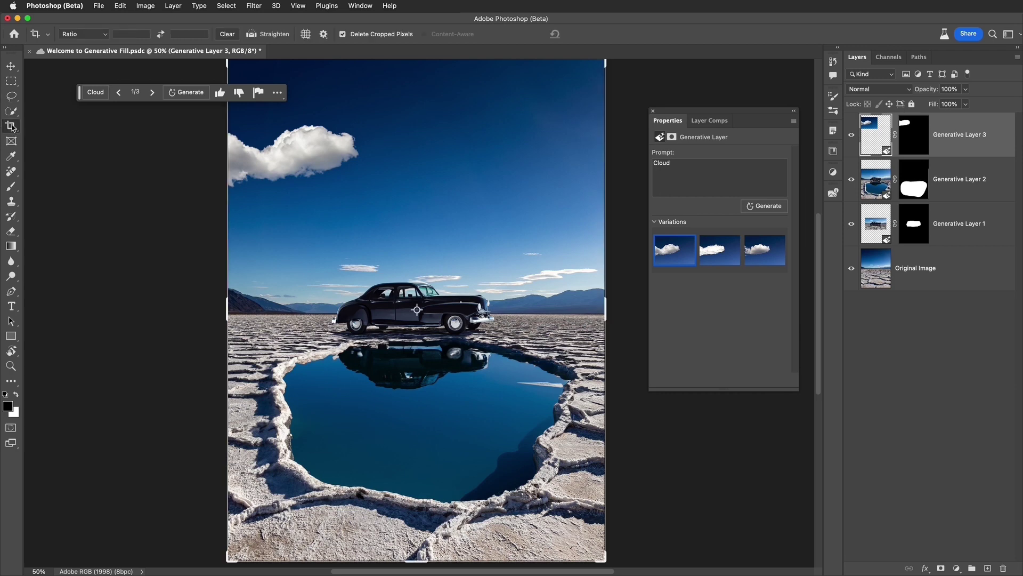
double_click(916, 268)
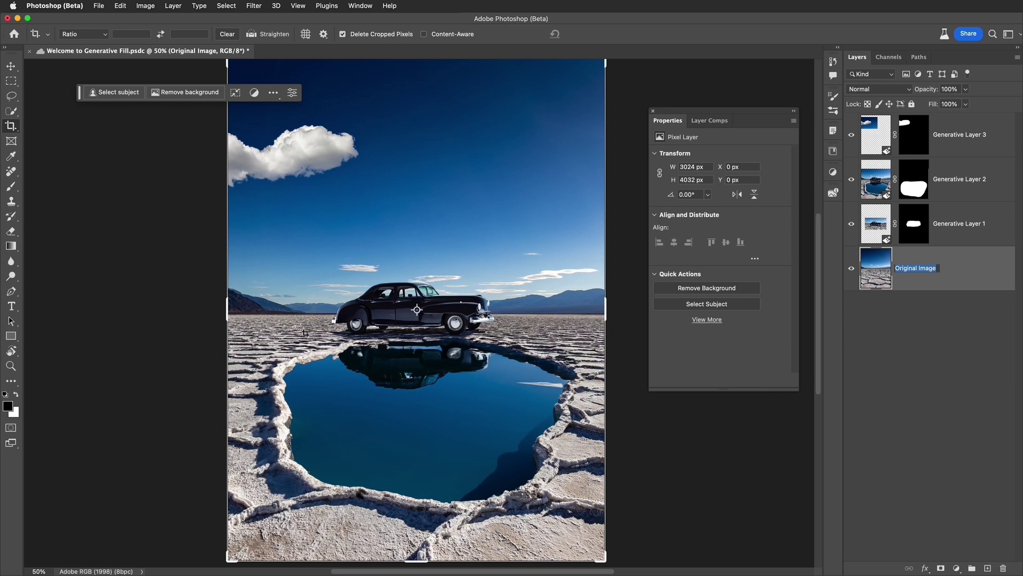
key("super+minus")
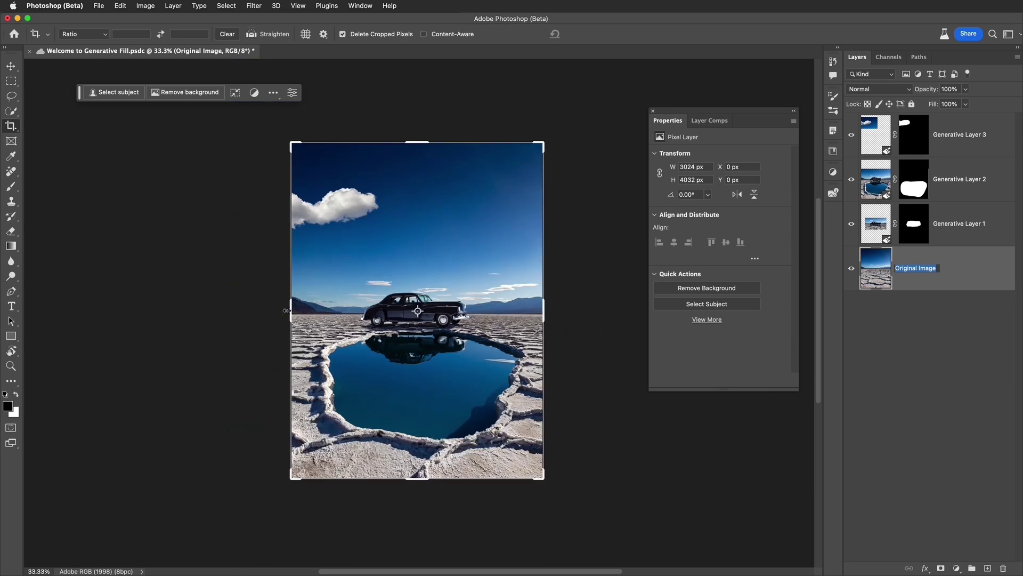
left_click_drag(287, 311, 79, 300)
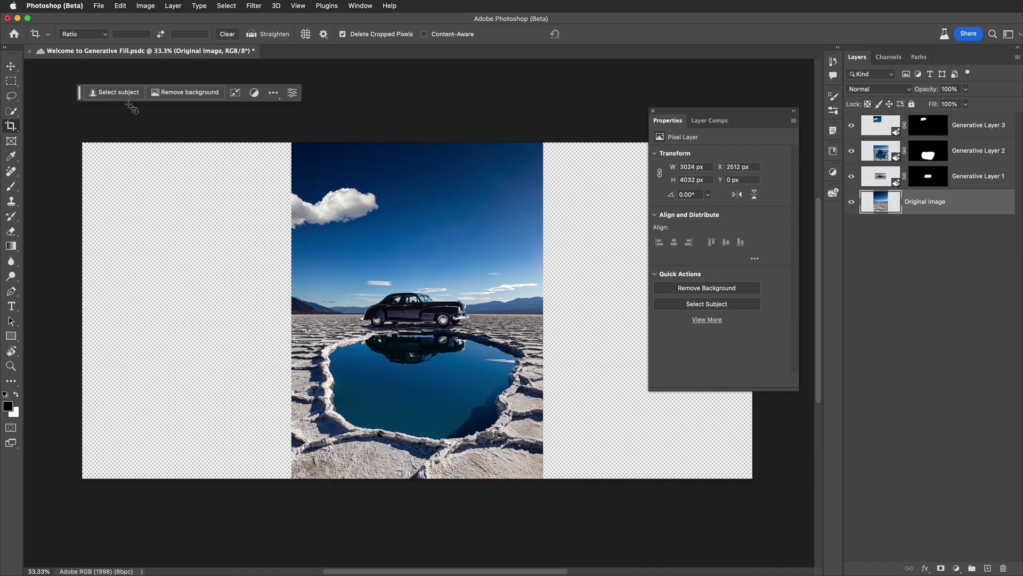
- Marquee-select the original photo, invert it to the empty side strips, and close Properties
left_click(11, 87)
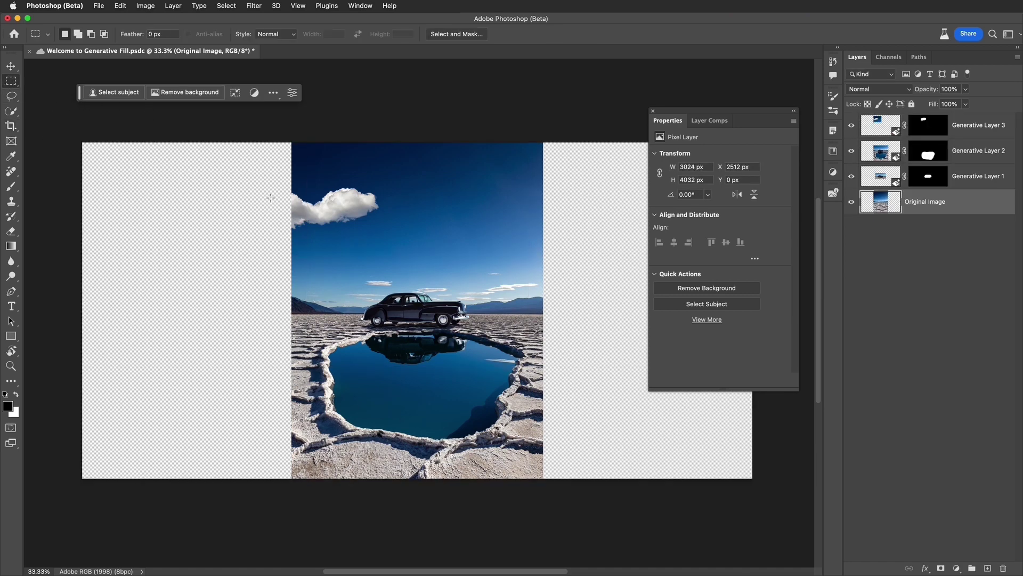
left_click_drag(293, 140, 541, 482)
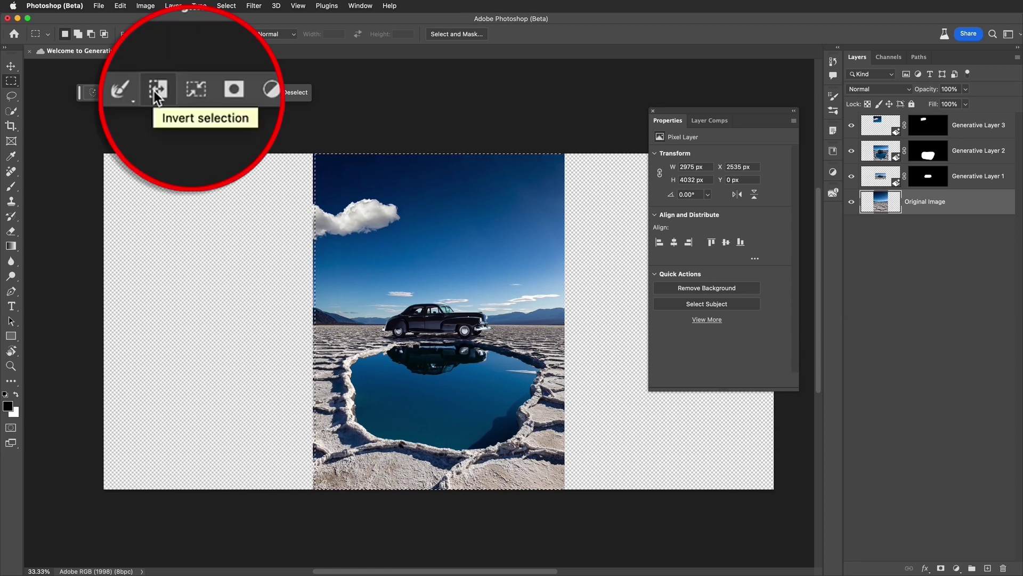
left_click(173, 93)
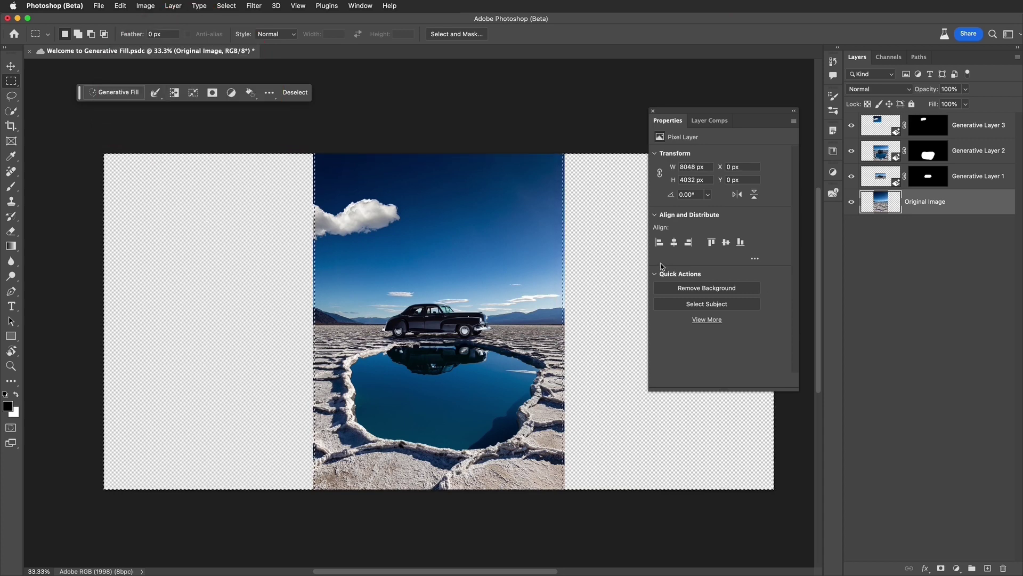
left_click(652, 113)
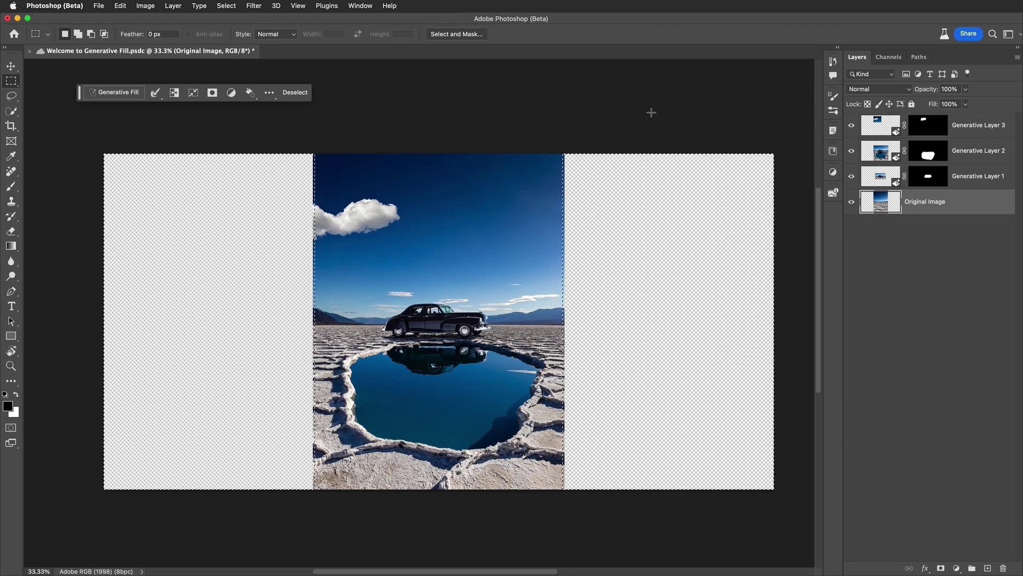
- Run Generative Fill with a blank prompt on the empty side strips
left_click(118, 94)
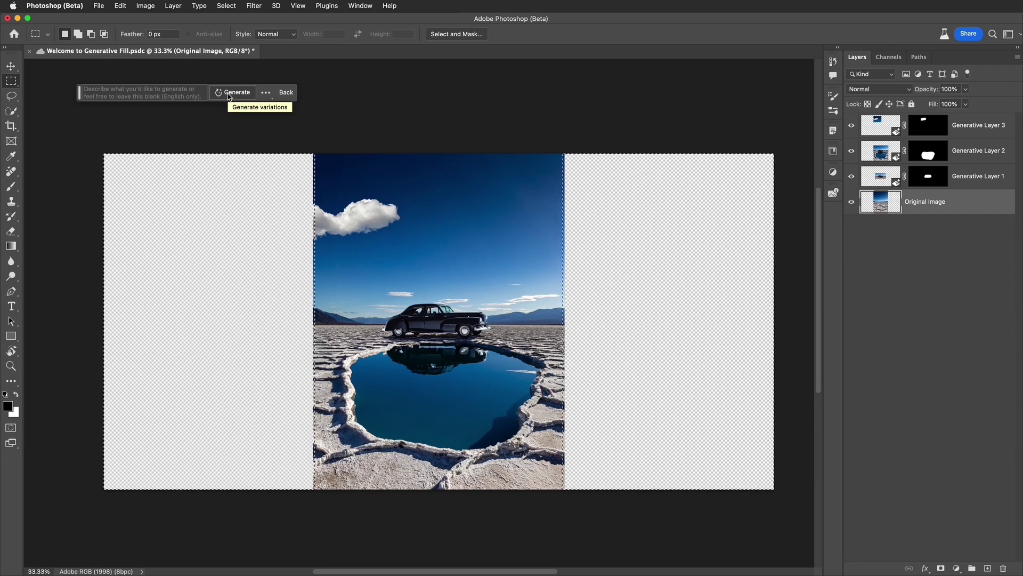
left_click(234, 94)
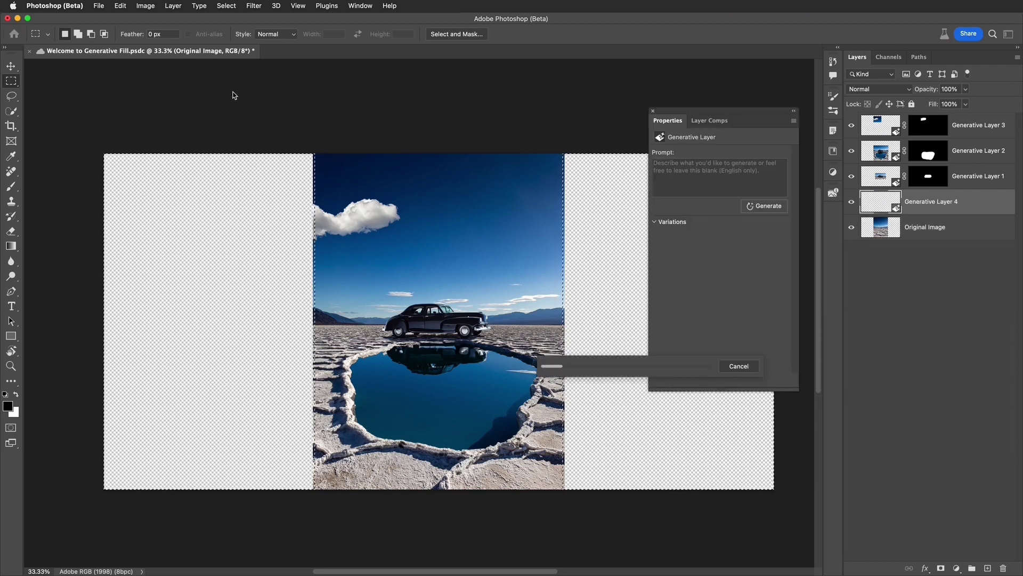